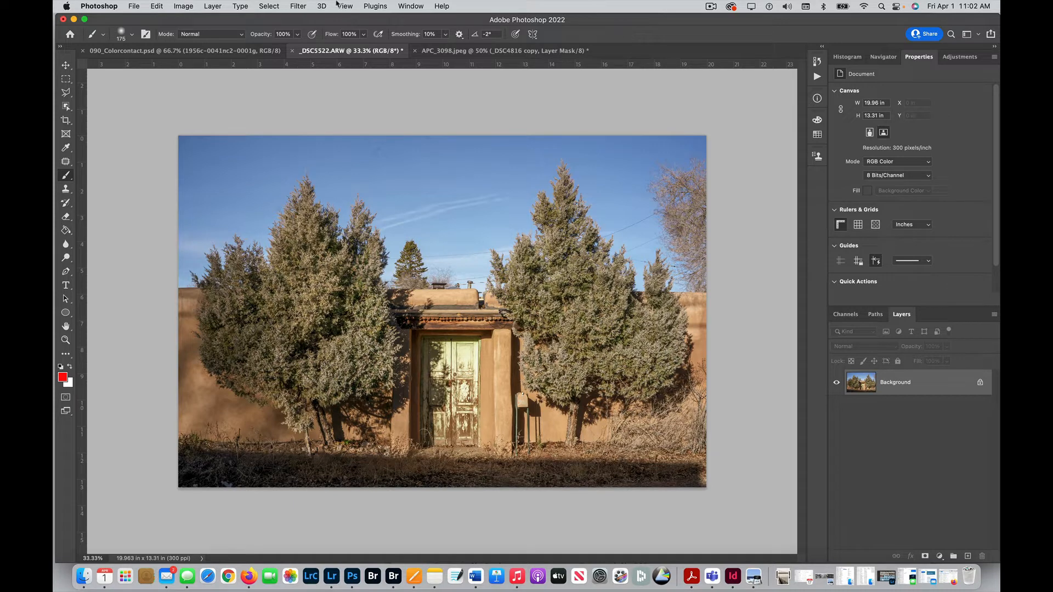
Step: Select the sky automatically and open the Sky Replacement dialog, placing it clear of the photo
click(270, 9)
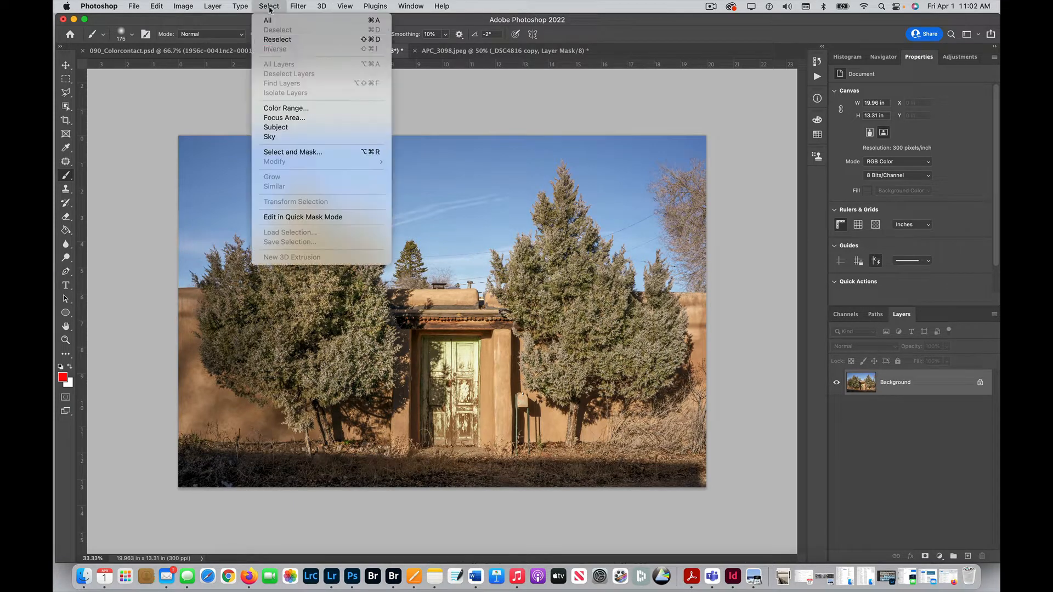
click(279, 137)
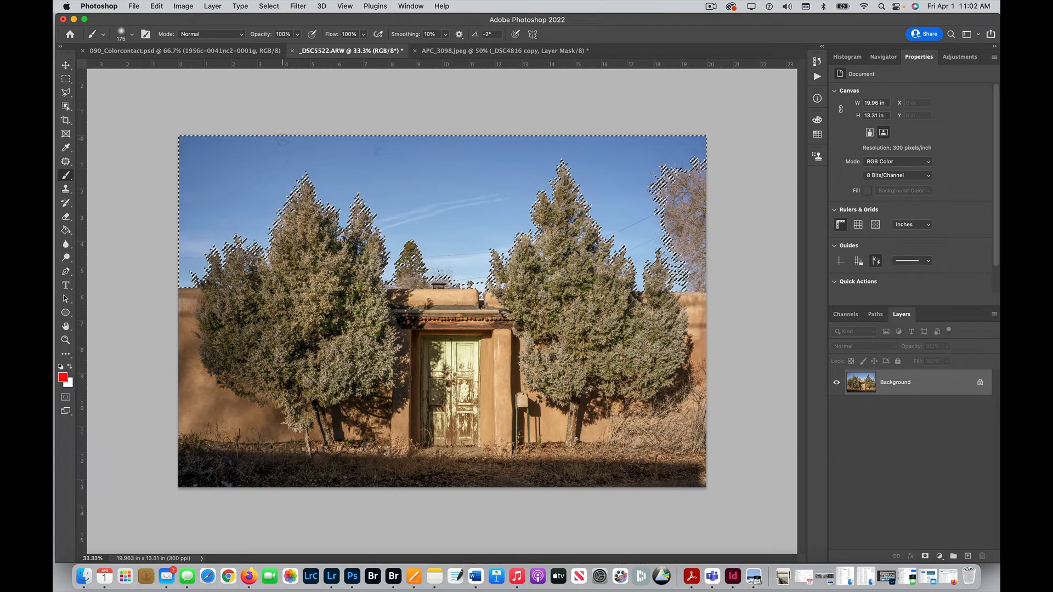
click(158, 7)
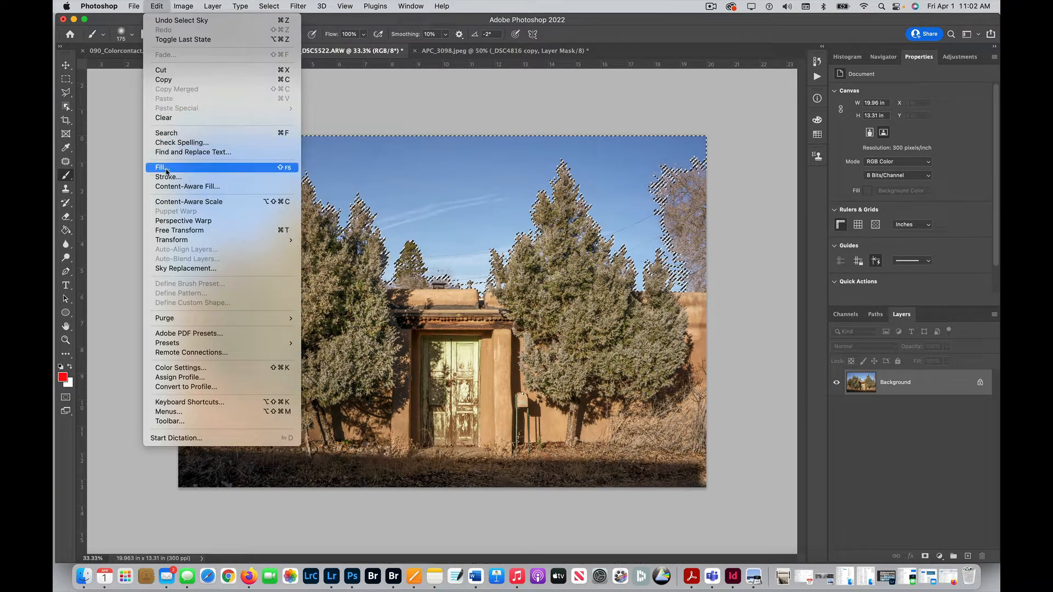
click(183, 271)
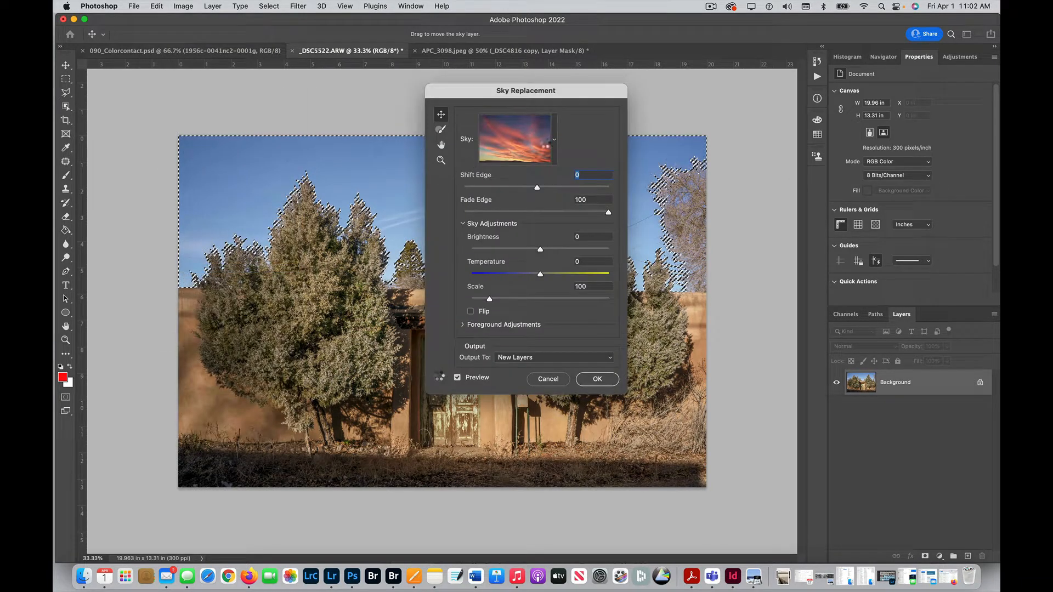
drag(558, 94, 853, 137)
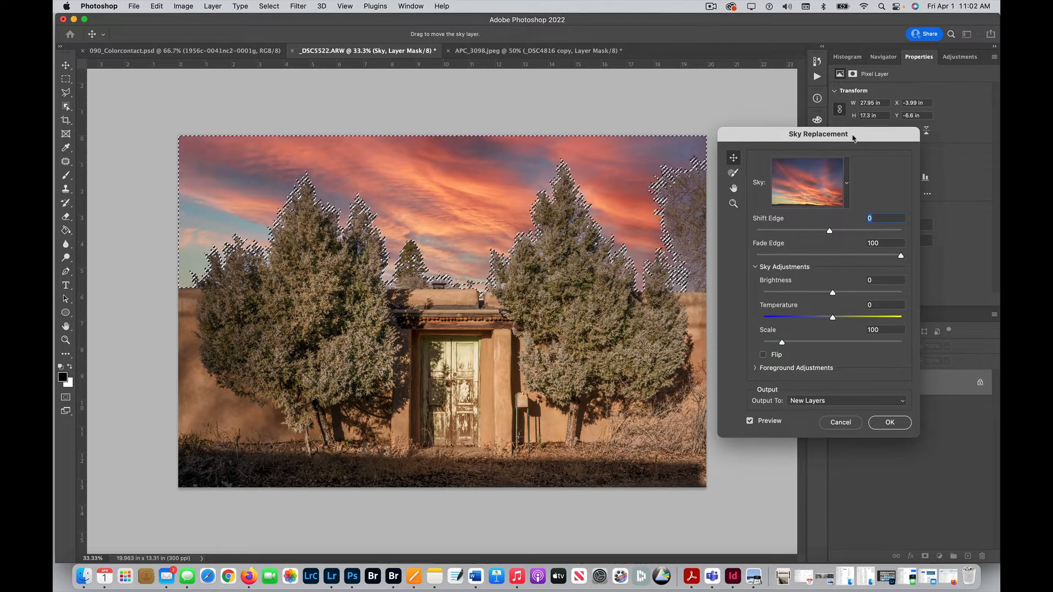
Step: Try the dark blue wispy-cloud sky from the Blue Skies group with Brightness 59, Temperature -54 and Scale 156
click(847, 183)
click(820, 351)
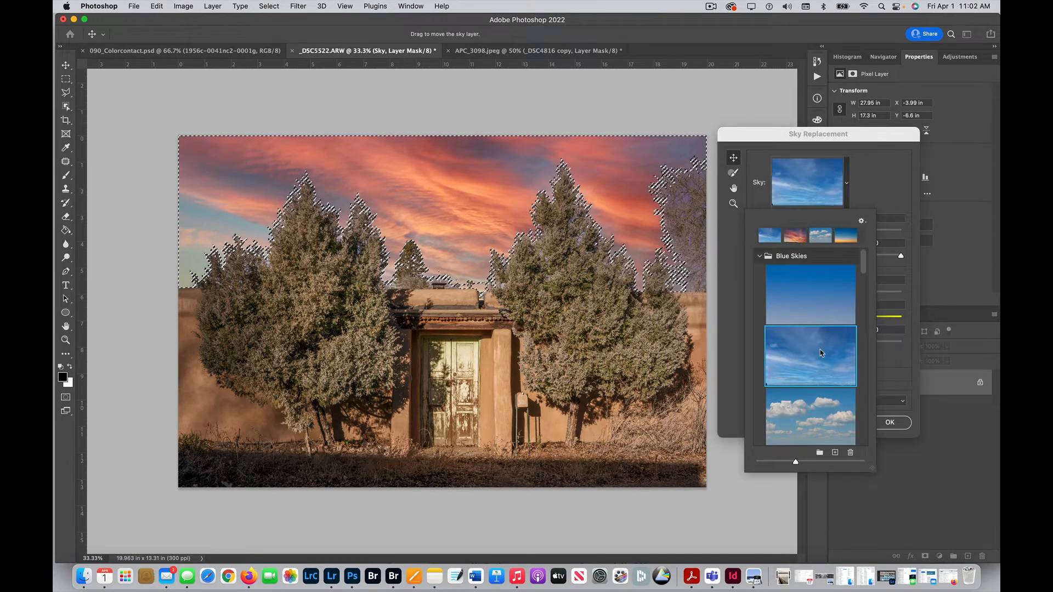
scroll(819, 351, down, 10)
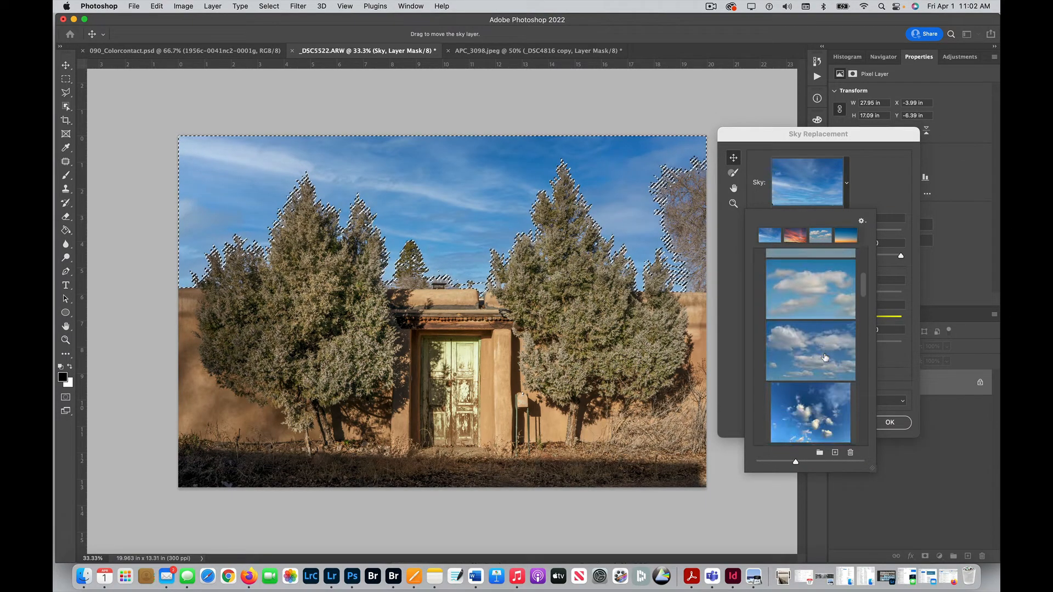
click(817, 347)
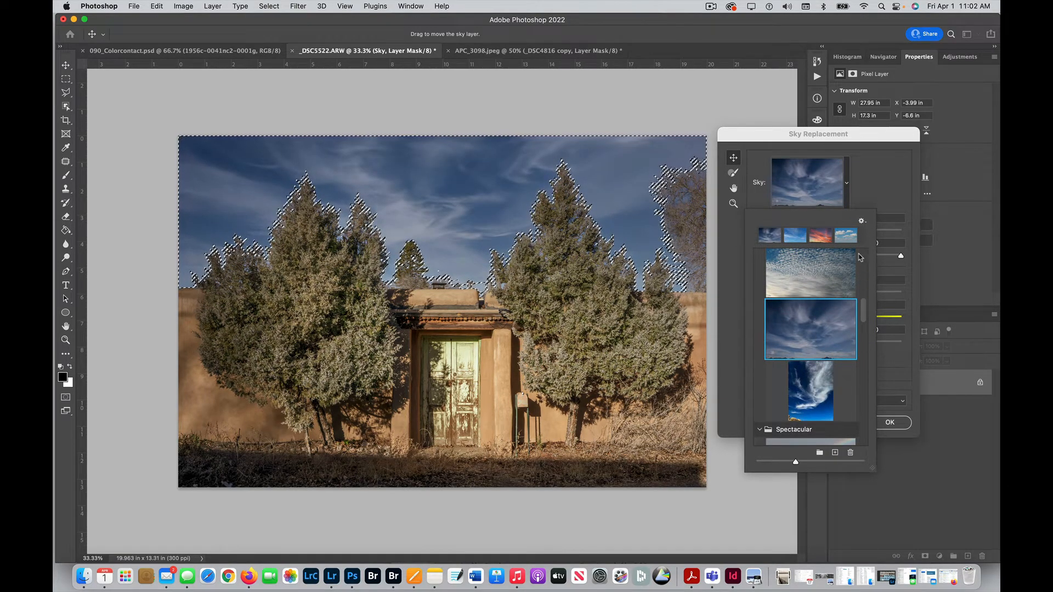
click(864, 176)
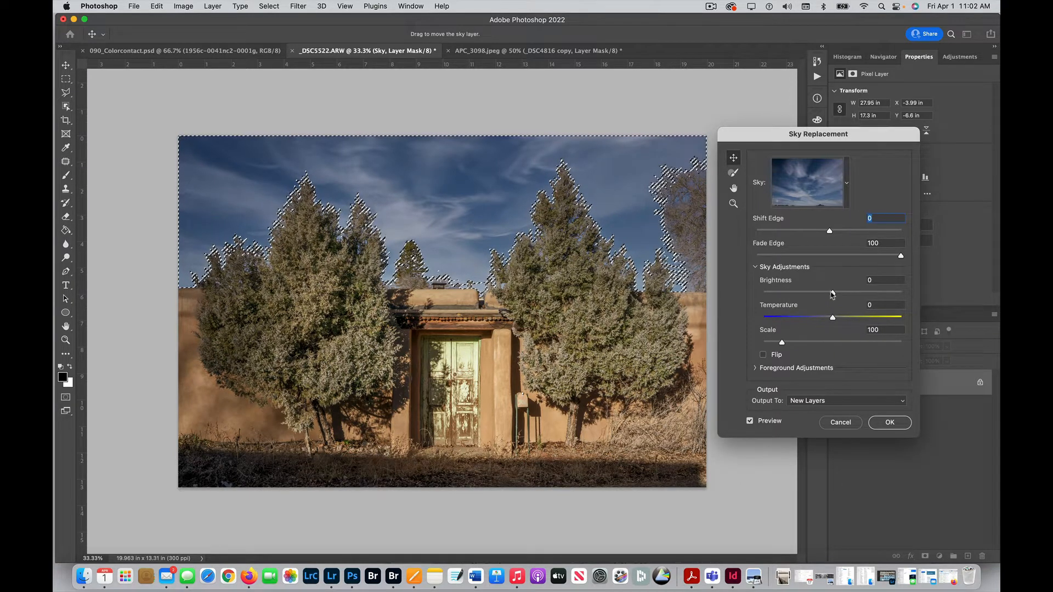
drag(832, 294, 795, 319)
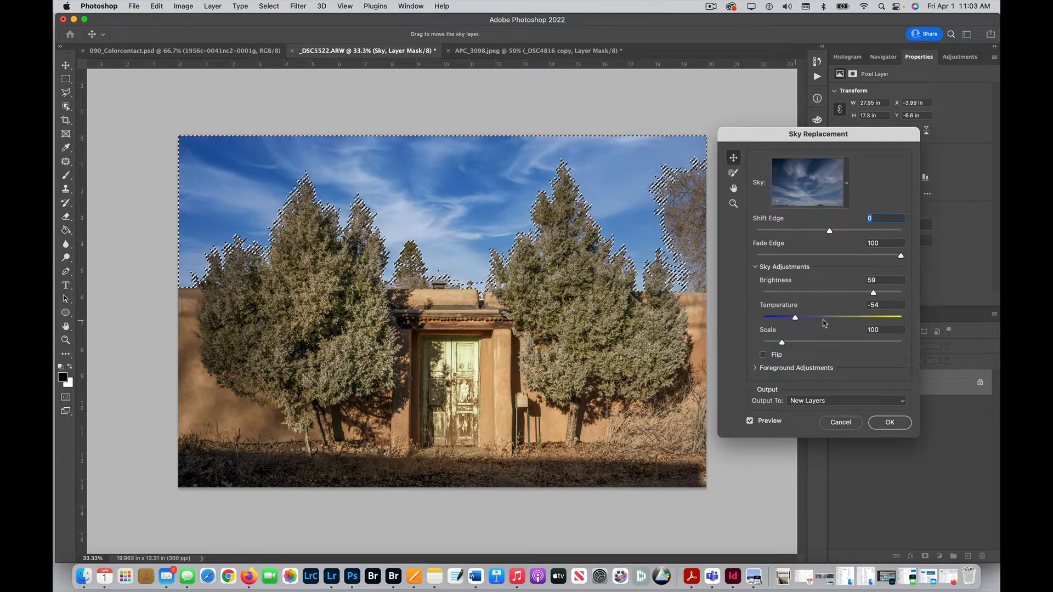
drag(781, 342, 805, 344)
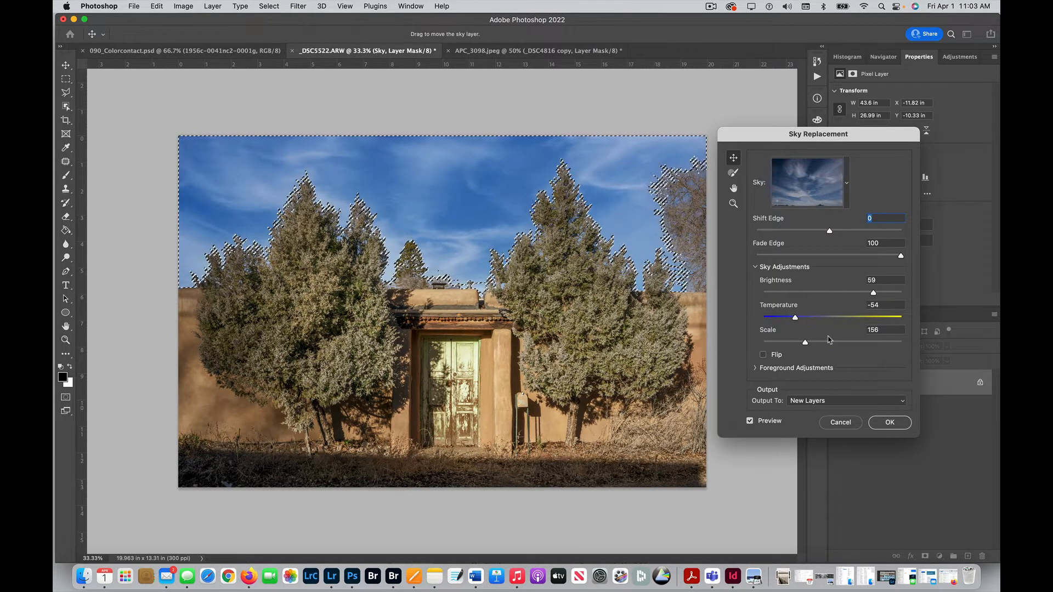
Step: Browse the sky presets, collapsing the Spectacular group and expanding the Sunsets group
click(846, 183)
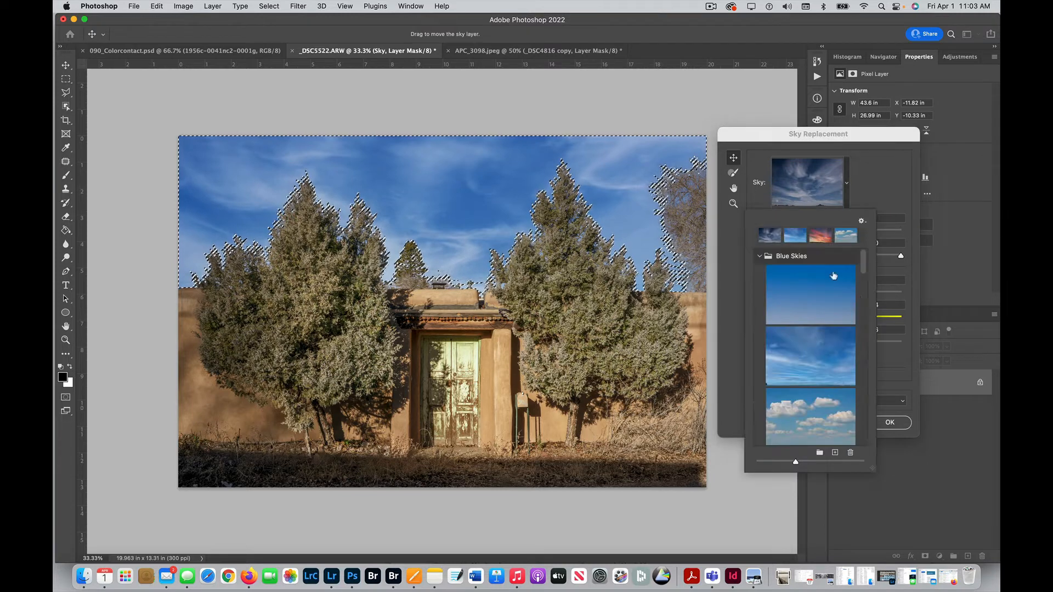
scroll(832, 313, down, 10)
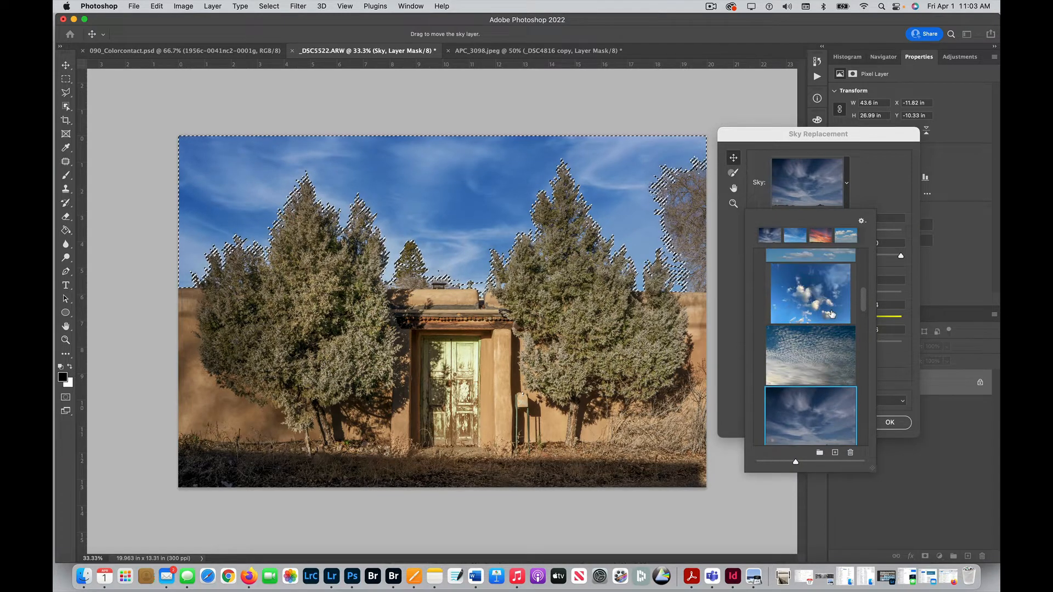
scroll(832, 314, down, 1)
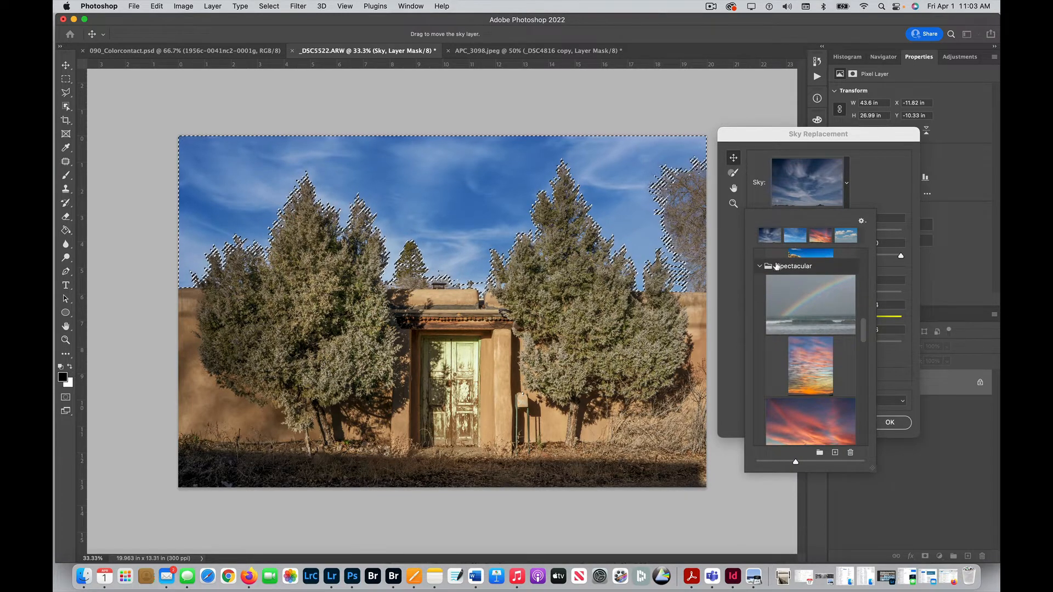
click(760, 266)
scroll(762, 283, up, 6)
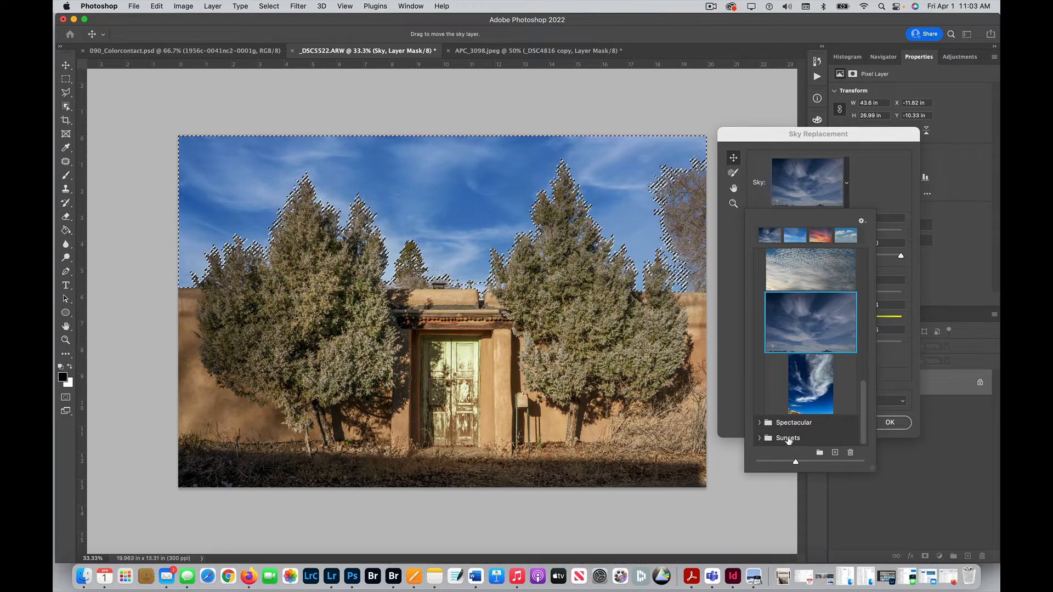
click(789, 439)
scroll(815, 403, down, 10)
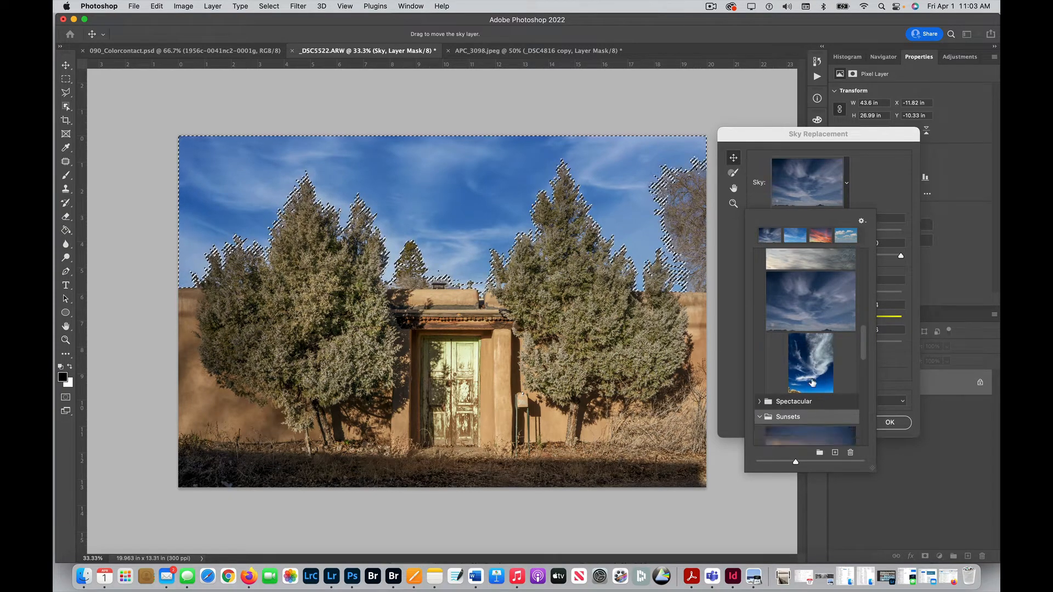
scroll(814, 375, down, 6)
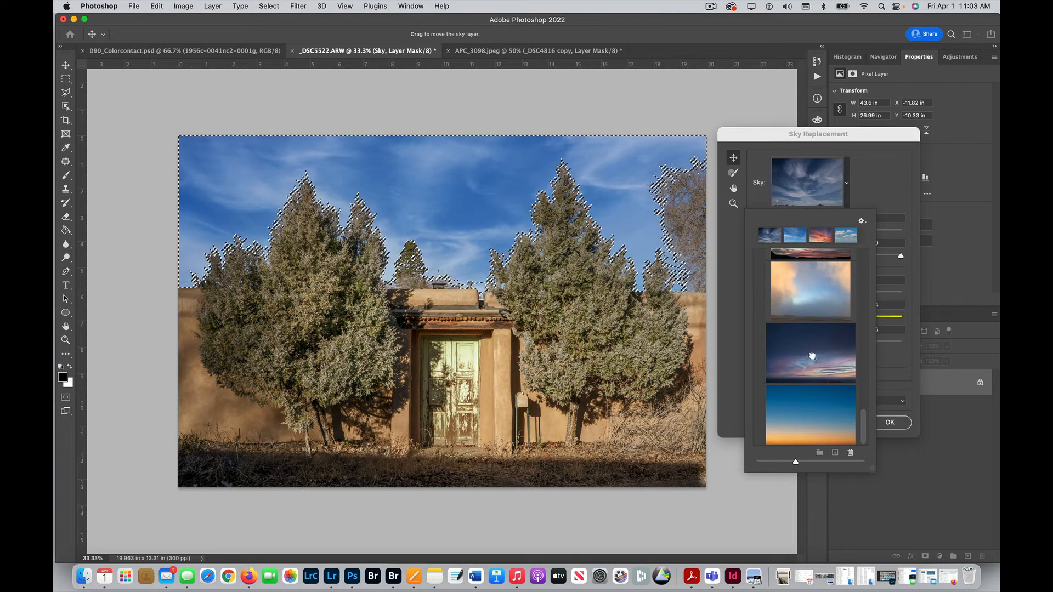
Step: Try the dark purple dusk sky and the pale peach-and-blue sky from the Sunsets group
click(850, 364)
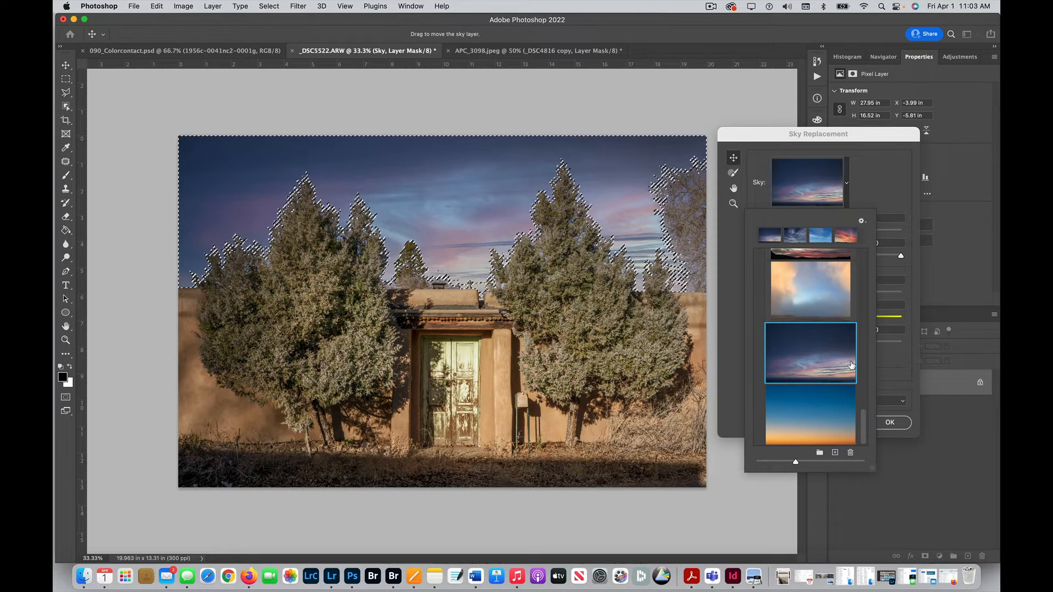
scroll(832, 371, up, 2)
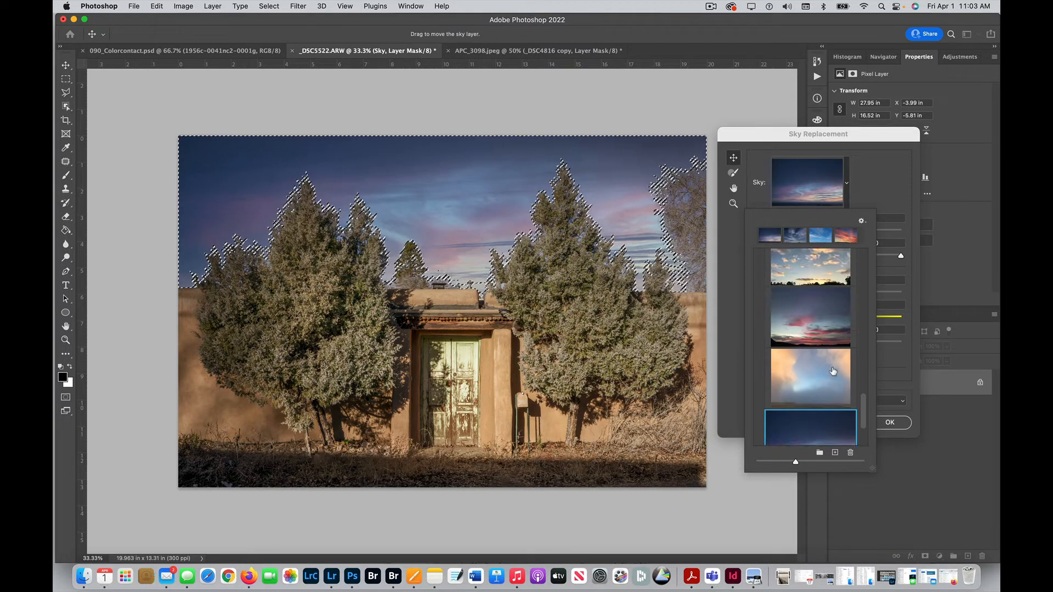
click(832, 371)
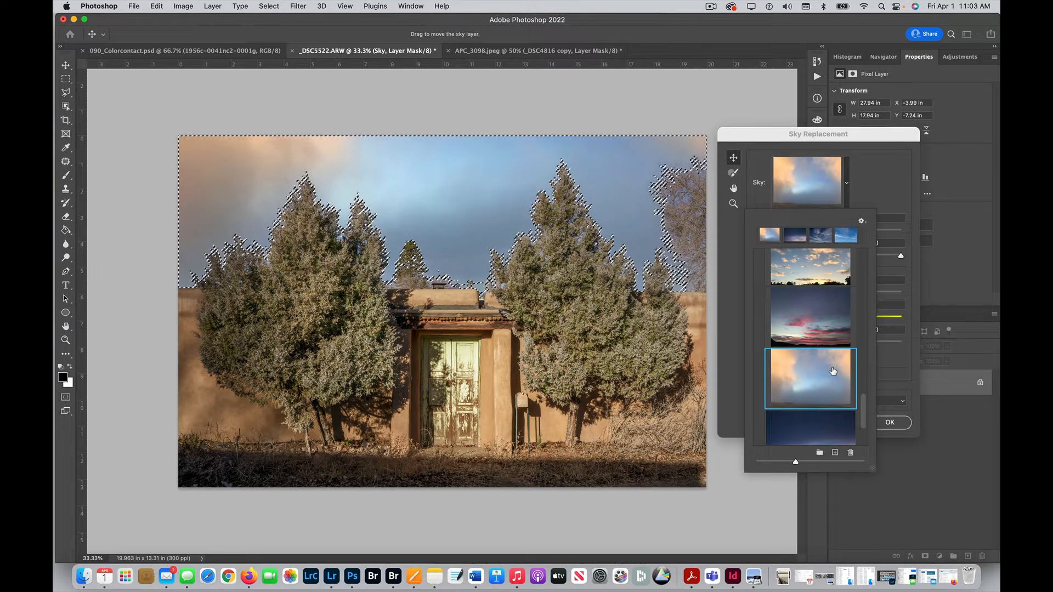
Step: Choose the orange-cloud sunset sky SunsetSky003 and set the sky Brightness to -10
scroll(832, 371, up, 3)
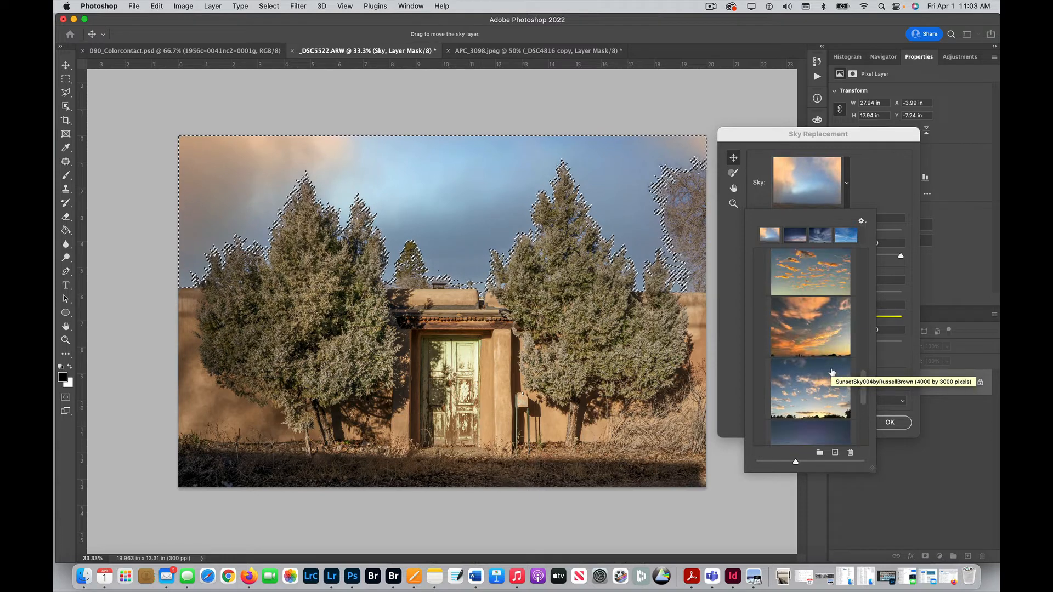
click(805, 330)
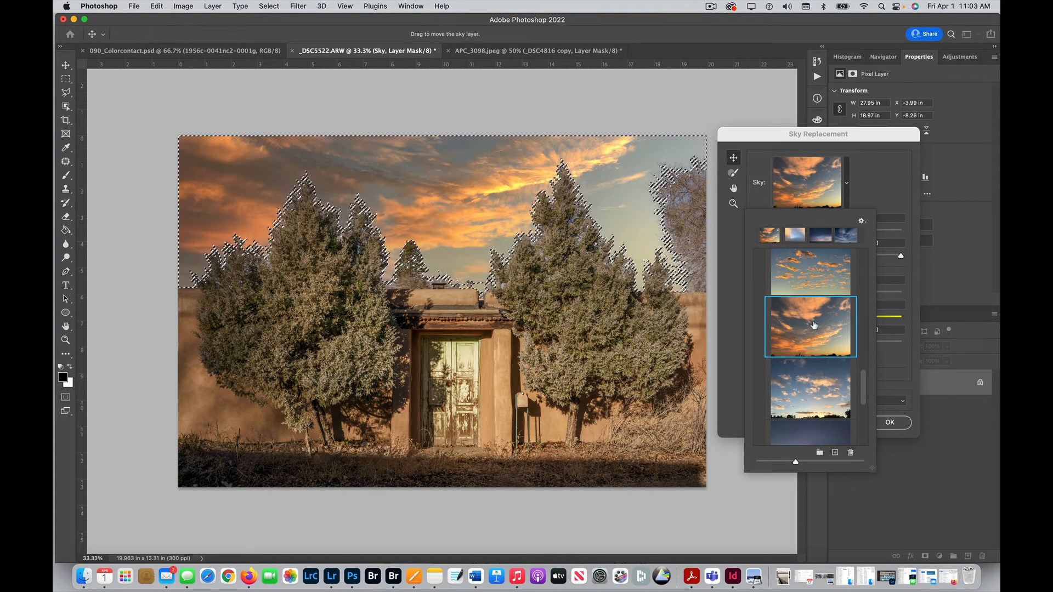
scroll(813, 279, up, 2)
scroll(813, 279, down, 2)
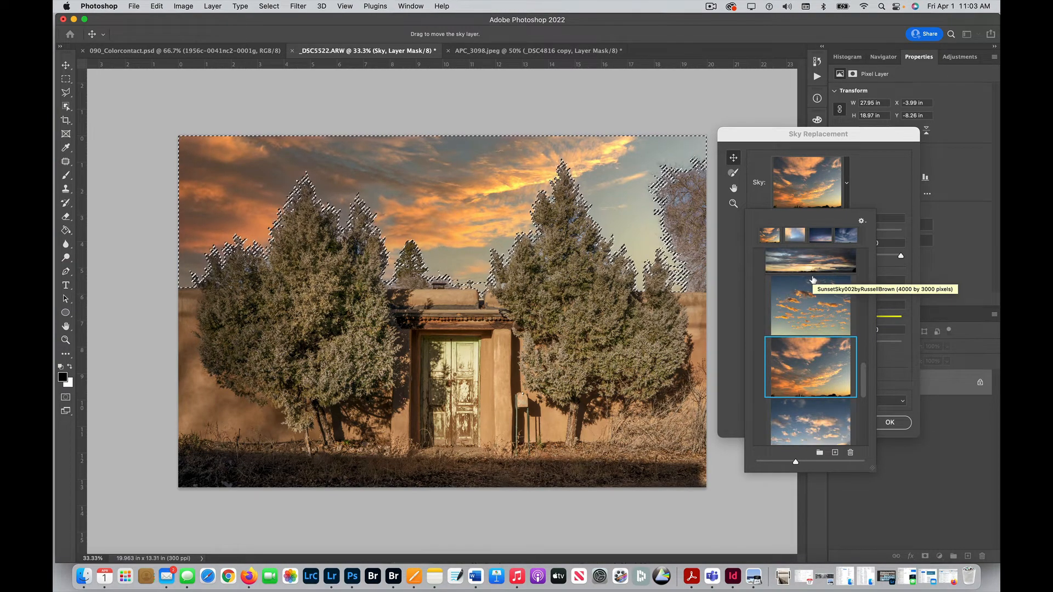
click(876, 213)
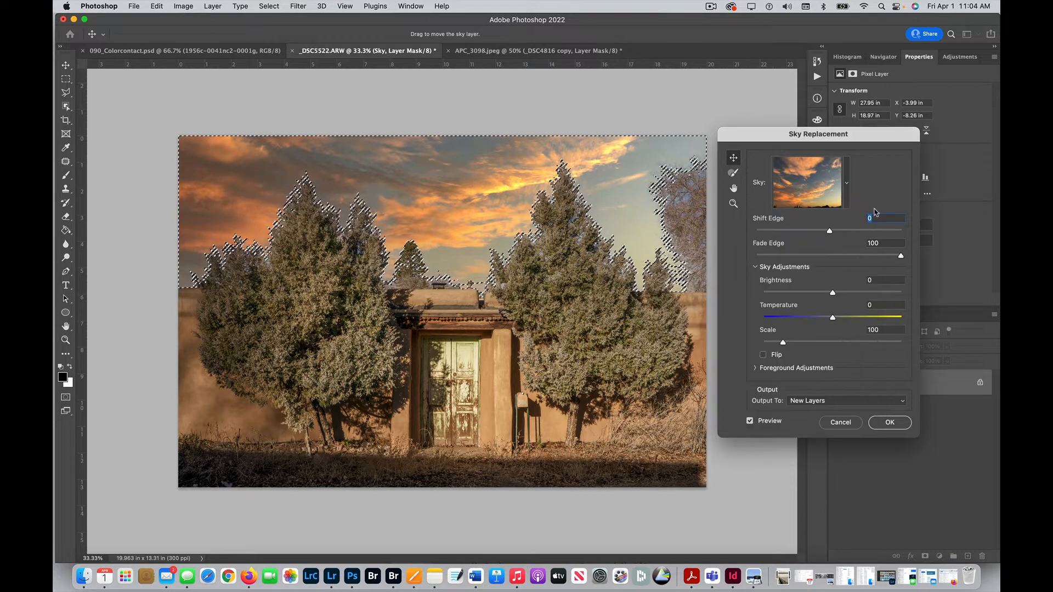
mouse_move(834, 294)
mouse_down()
mouse_move(815, 293)
mouse_move(825, 294)
mouse_up()
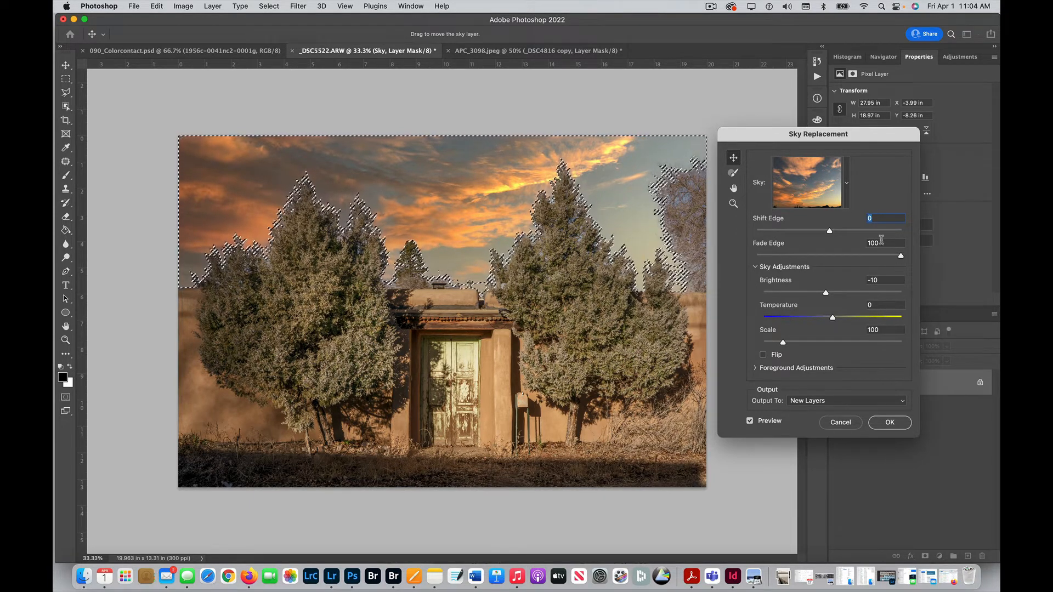
Step: Examine the sky preset options, including those for importing images or presets and downloading free skies
click(847, 183)
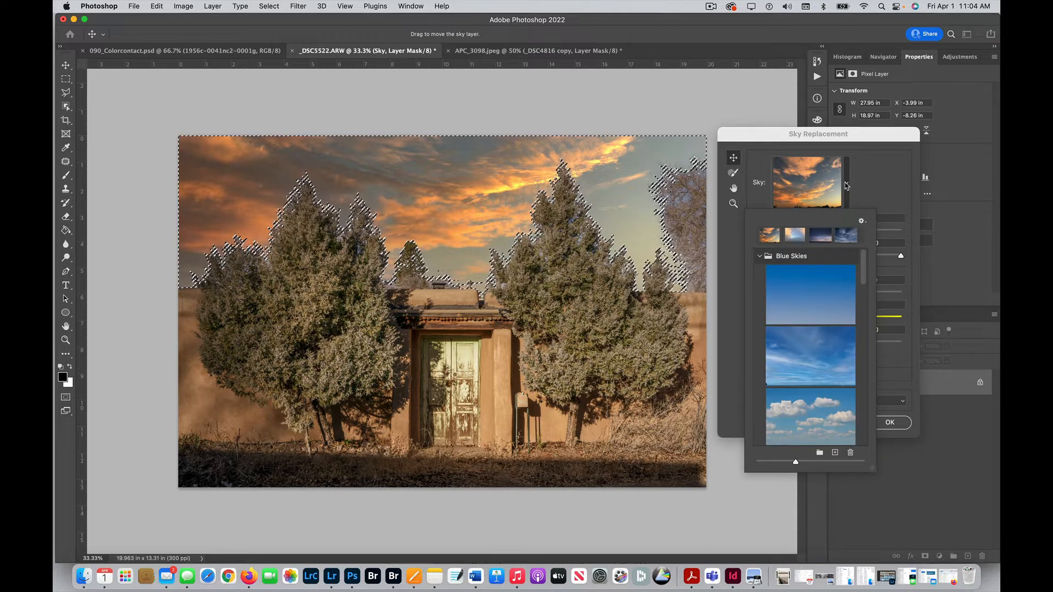
click(847, 185)
click(847, 186)
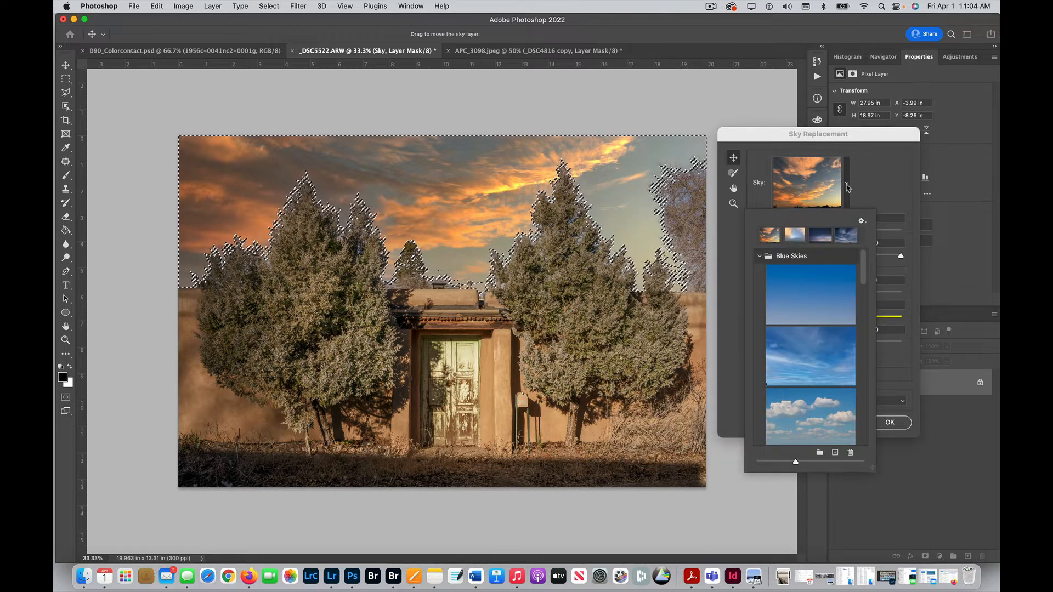
click(861, 222)
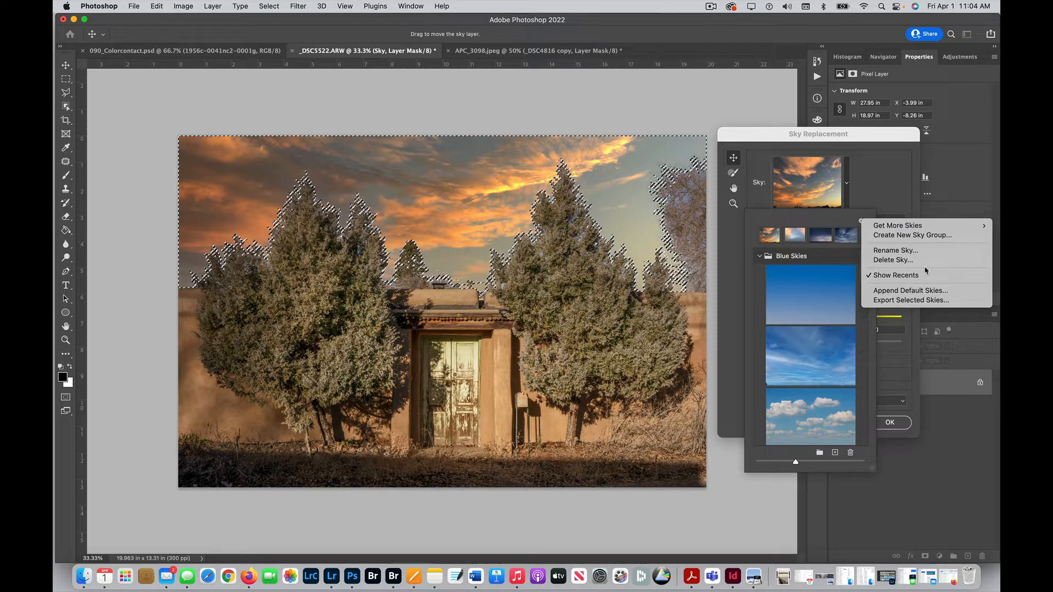
mouse_move(972, 226)
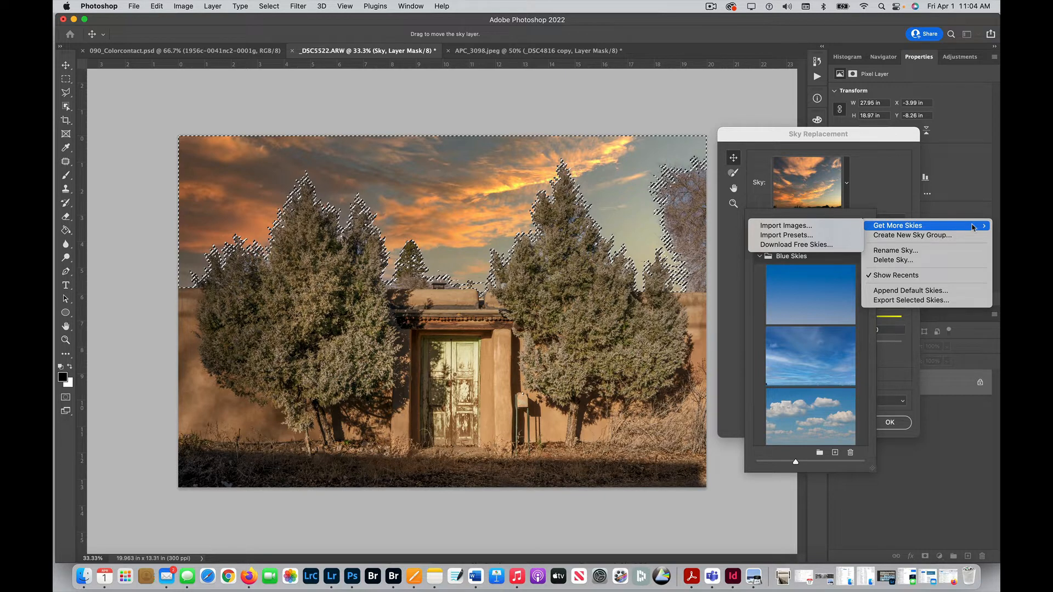
click(897, 197)
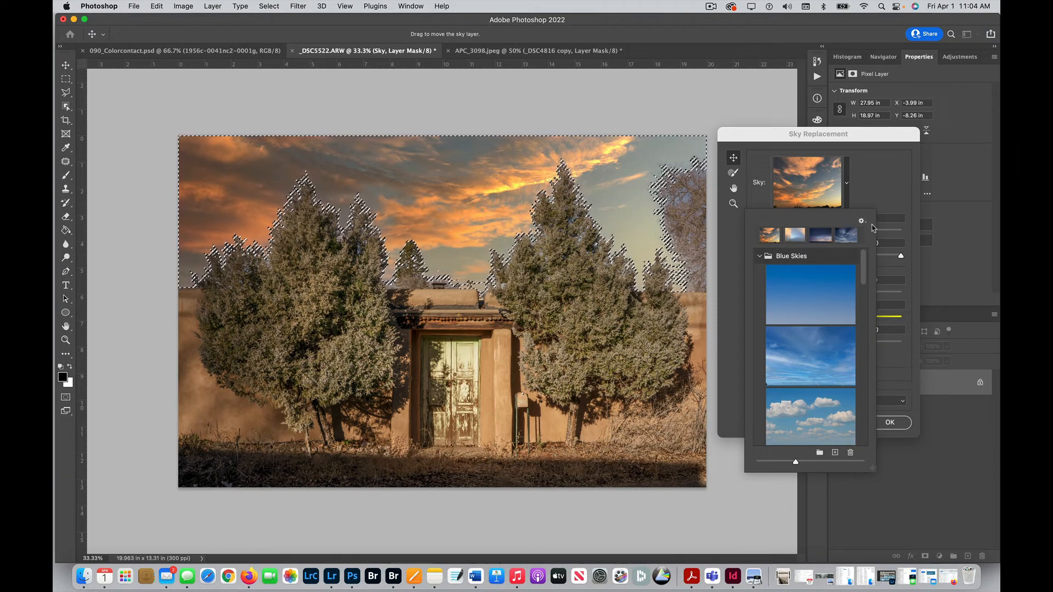
click(883, 199)
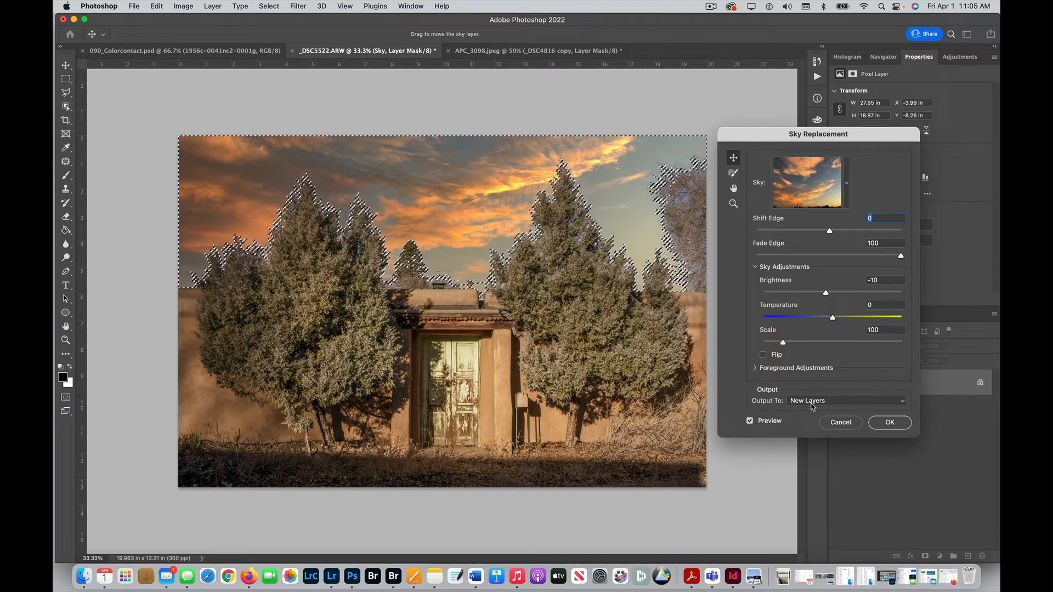
Step: Apply the sky replacement with the output set to New Layers
click(889, 423)
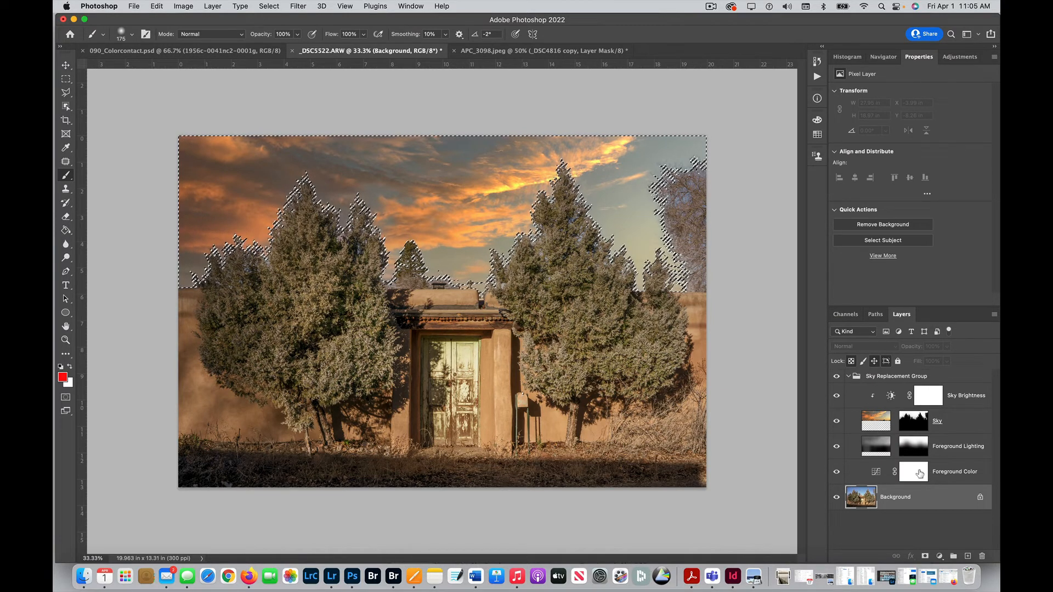
Step: Inspect the Foreground Color, Foreground Lighting and Sky layers, ending on the Sky layer, and clear the sky selection
click(876, 472)
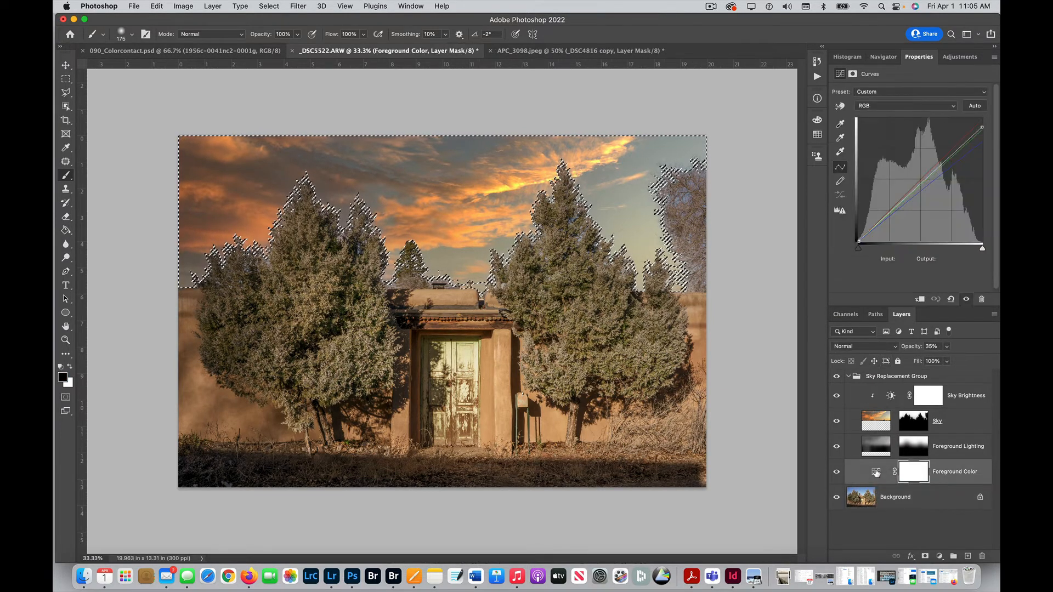
click(876, 449)
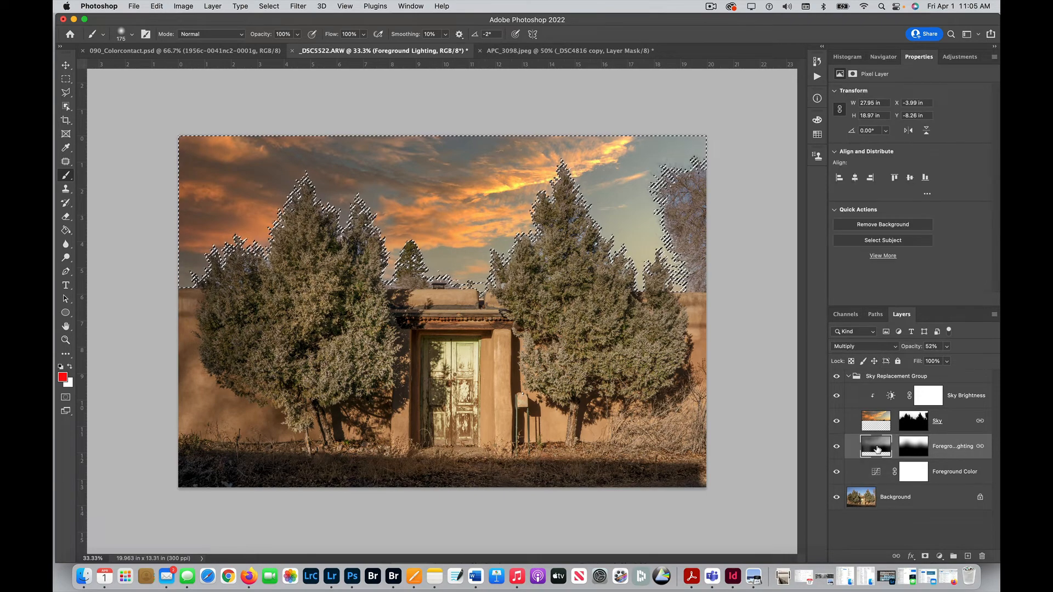
click(880, 420)
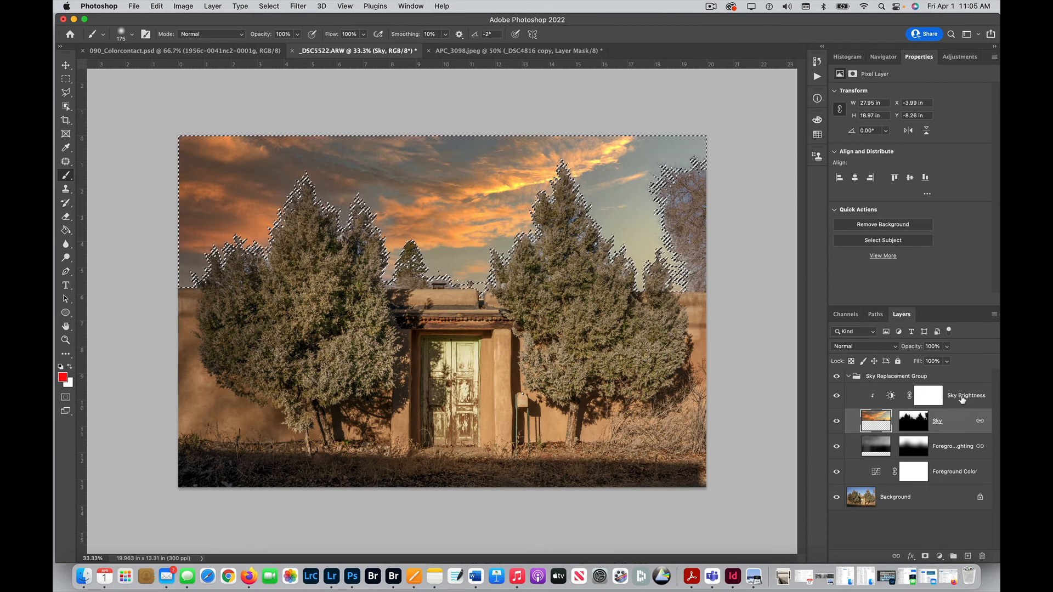
key(super+d)
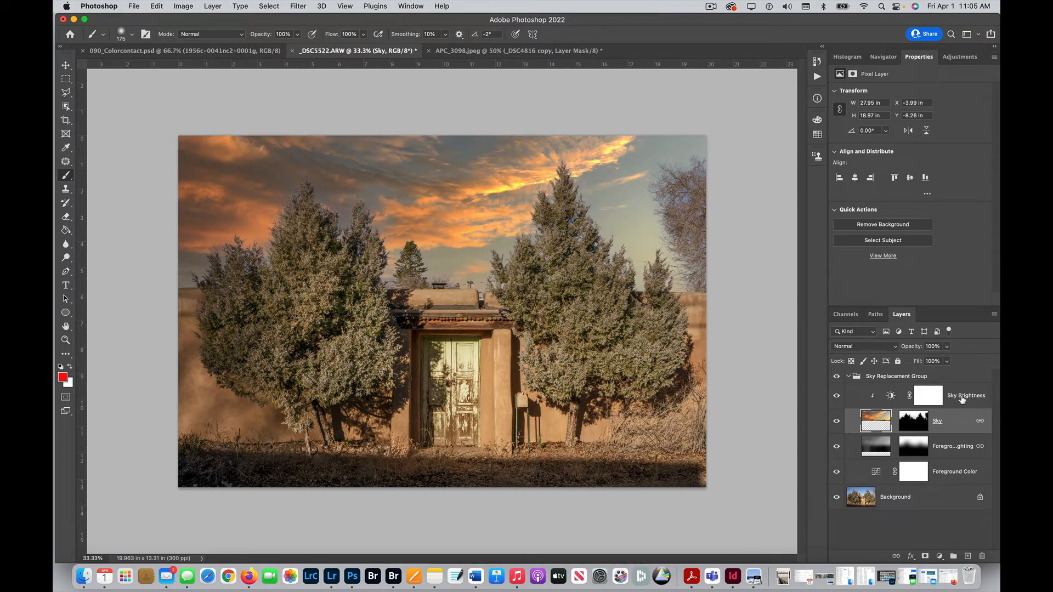